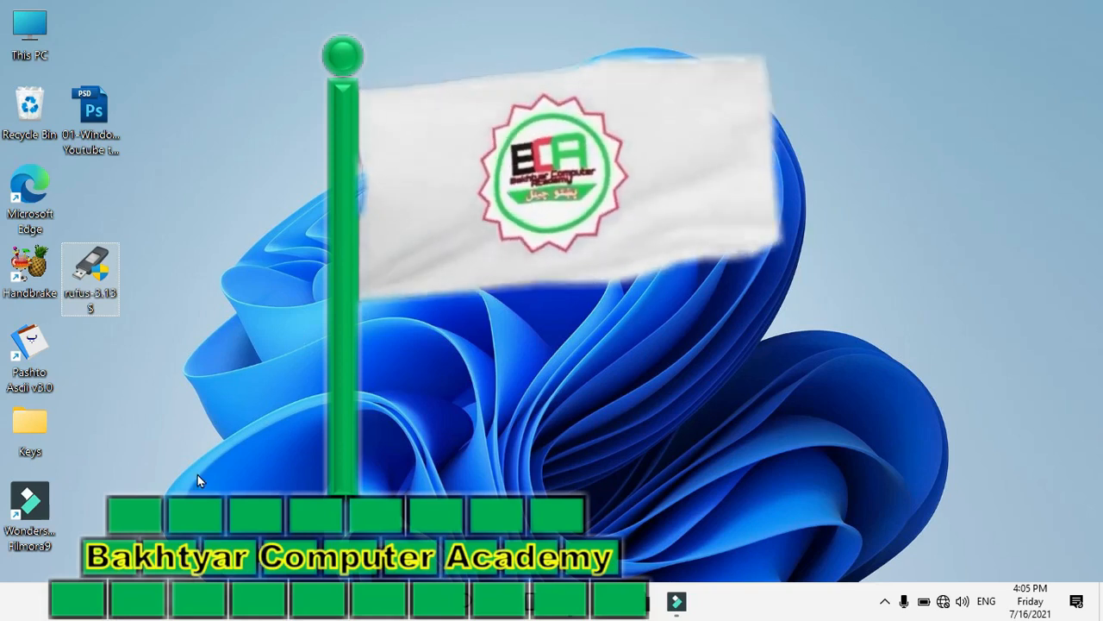
Check the size of the Windows 11 Installer disc image on Local Disk (D:) and close the window
left_click(36, 51)
double_click(36, 51)
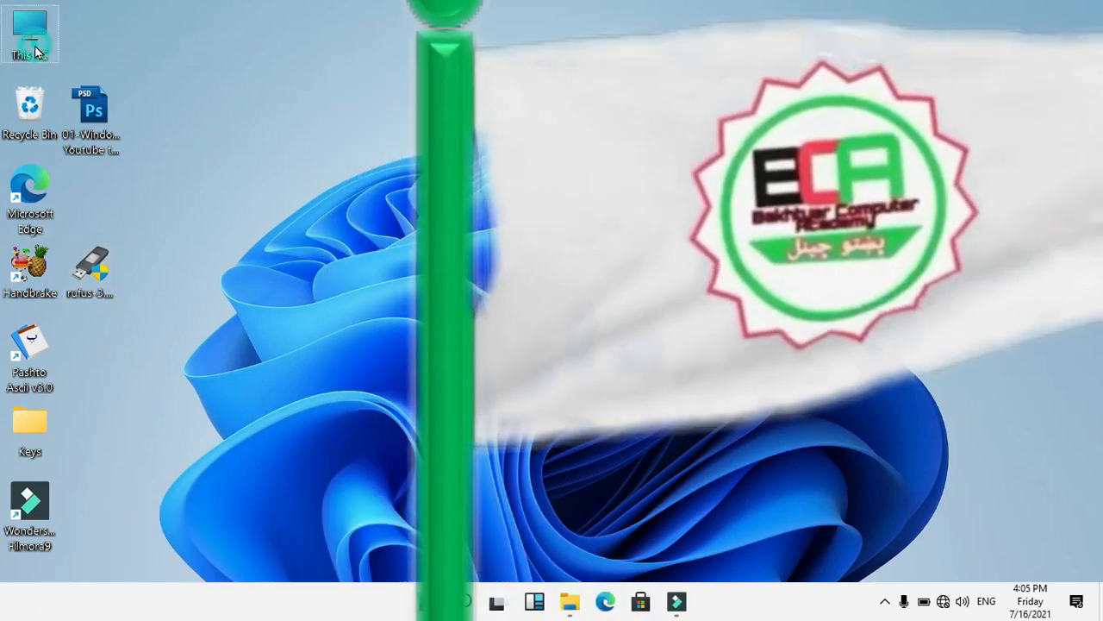
double_click(458, 325)
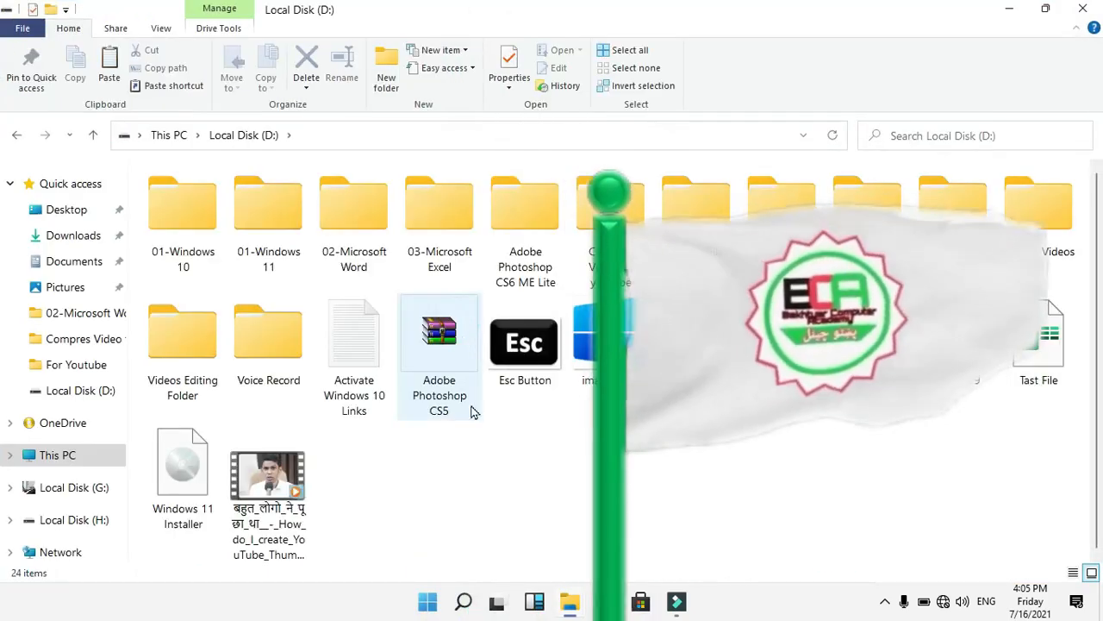
left_click(195, 488)
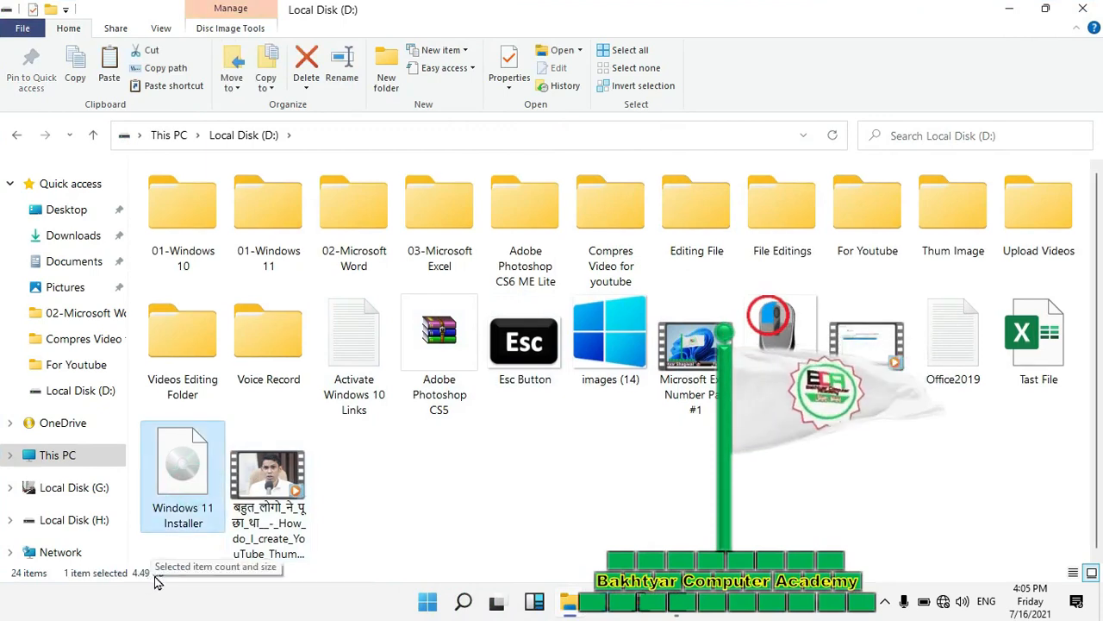
left_click(1086, 9)
left_click(87, 295)
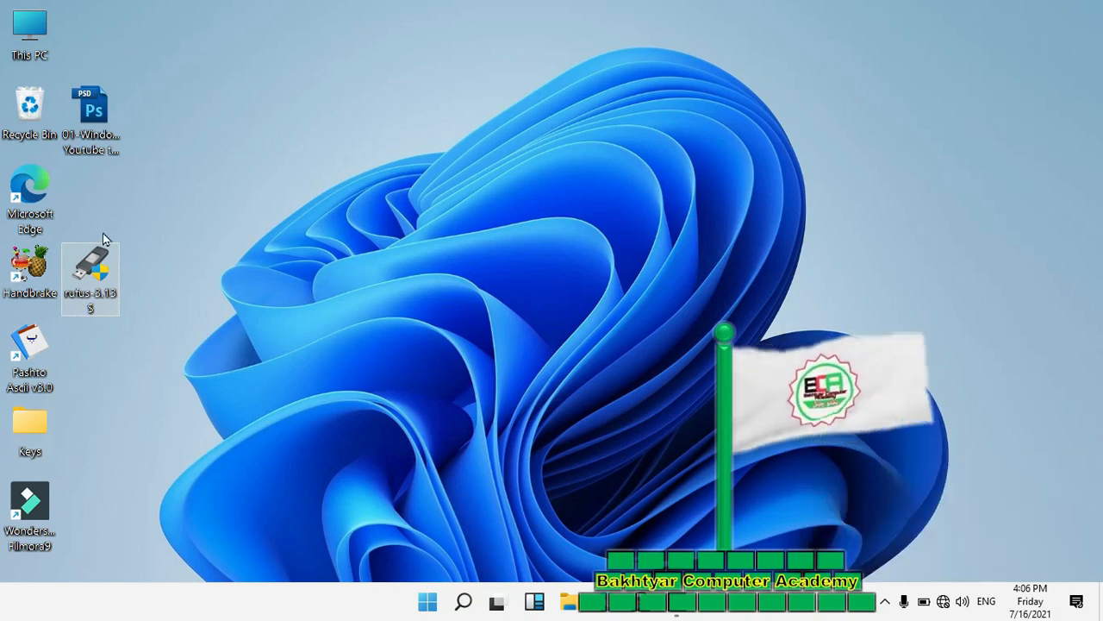
Check the USB Drive (F:) and its free space in This PC, then close the window
double_click(38, 55)
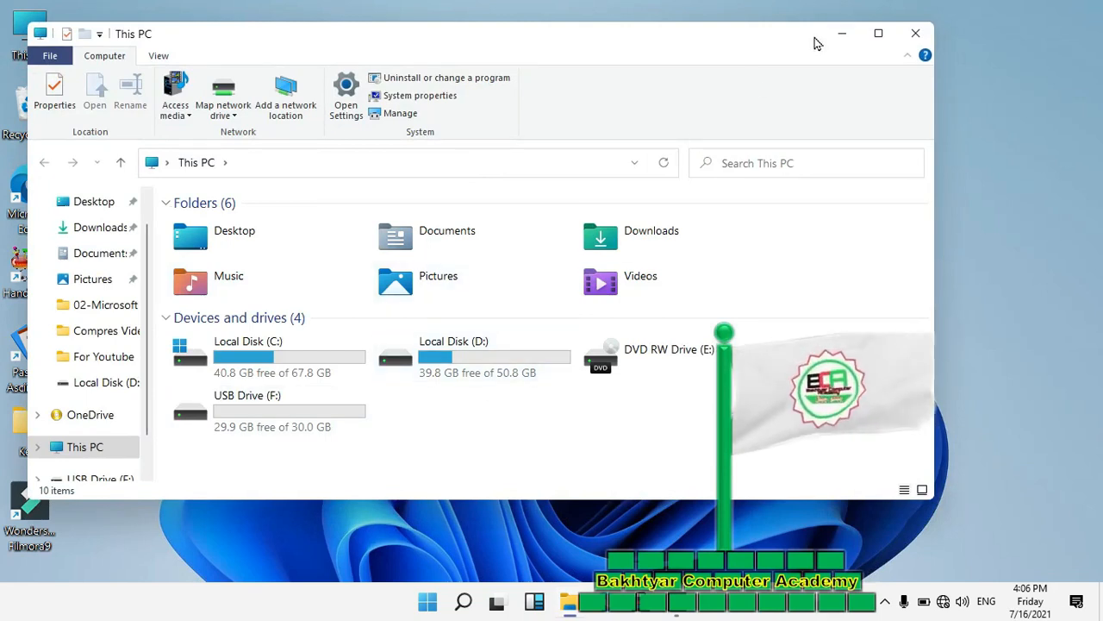
left_click(879, 32)
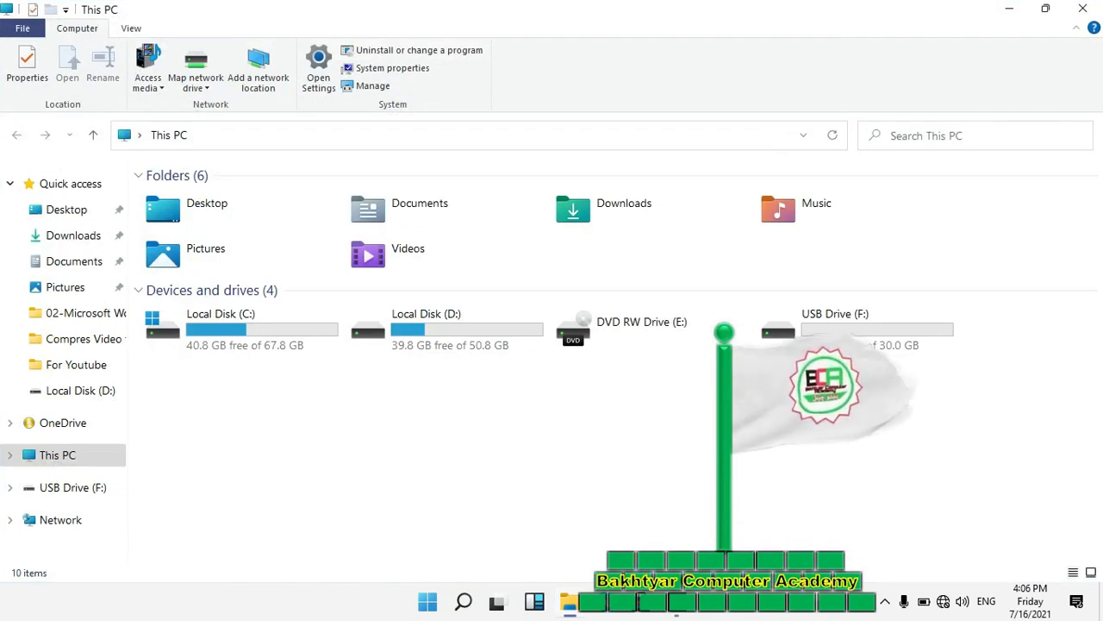
left_click(814, 341)
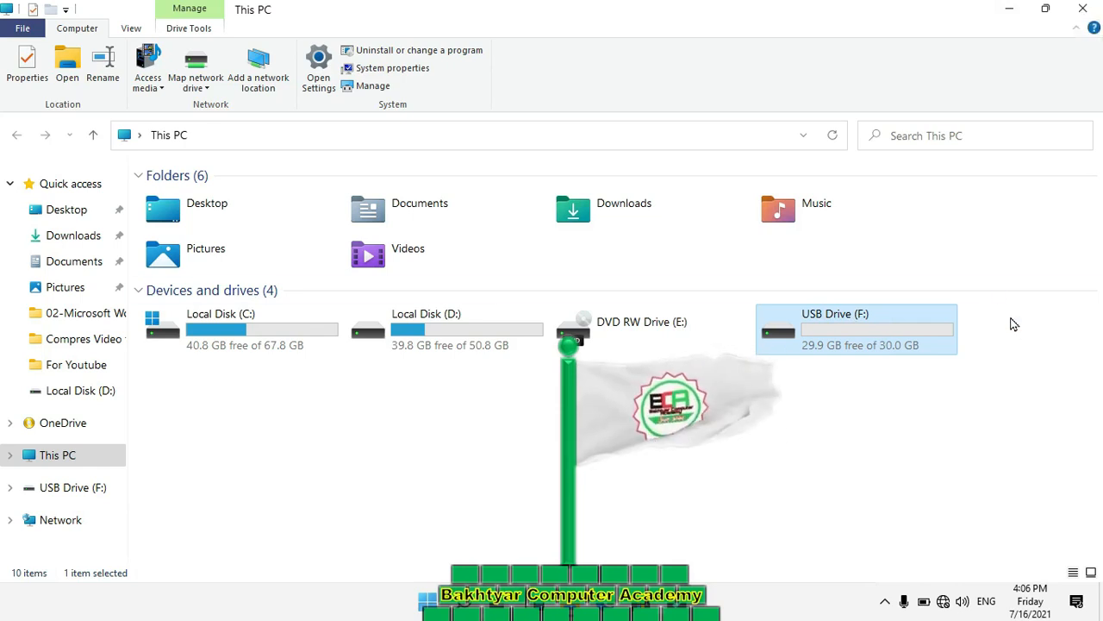
left_click_drag(953, 358, 677, 191)
left_click(1081, 10)
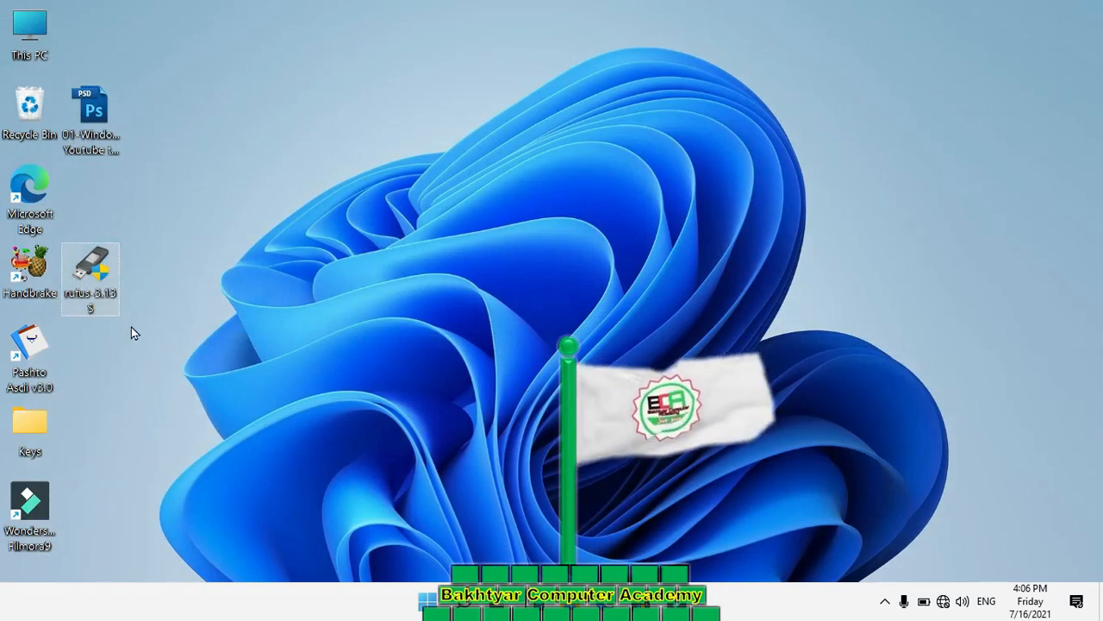
Run rufus-3.13 as administrator and choose NO_LABEL (F:) [32 GB] as the device
right_click(100, 269)
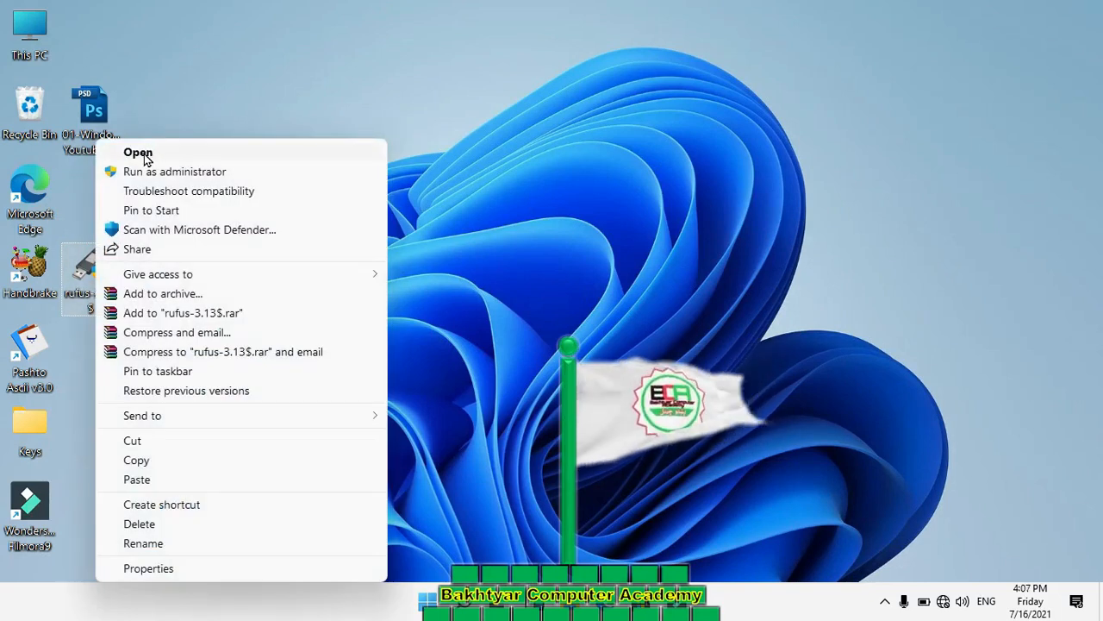
left_click(179, 171)
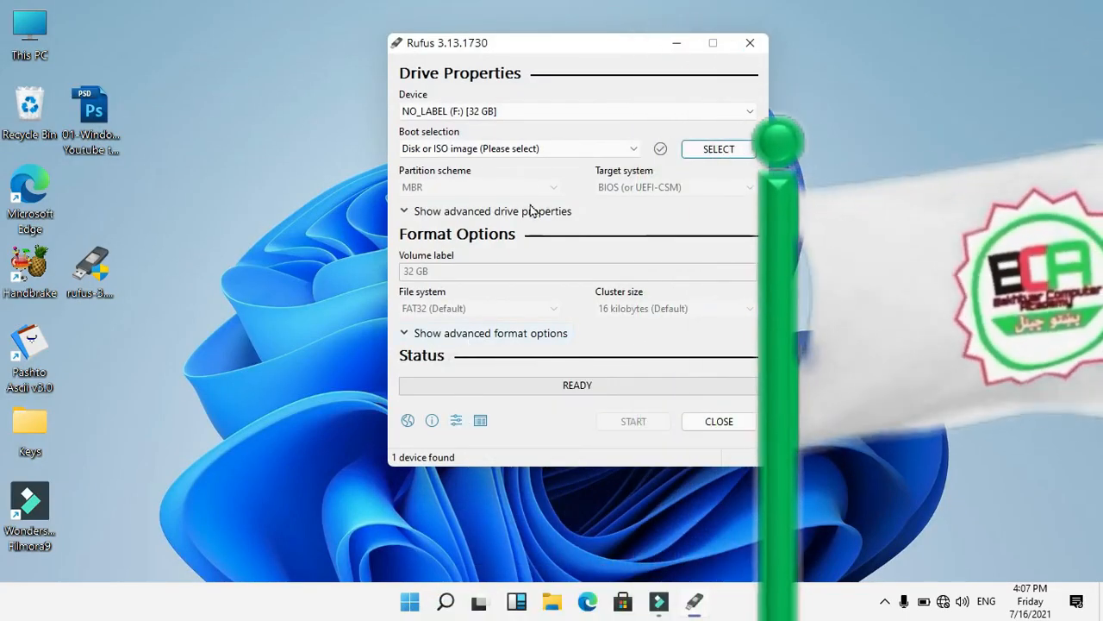
left_click(493, 112)
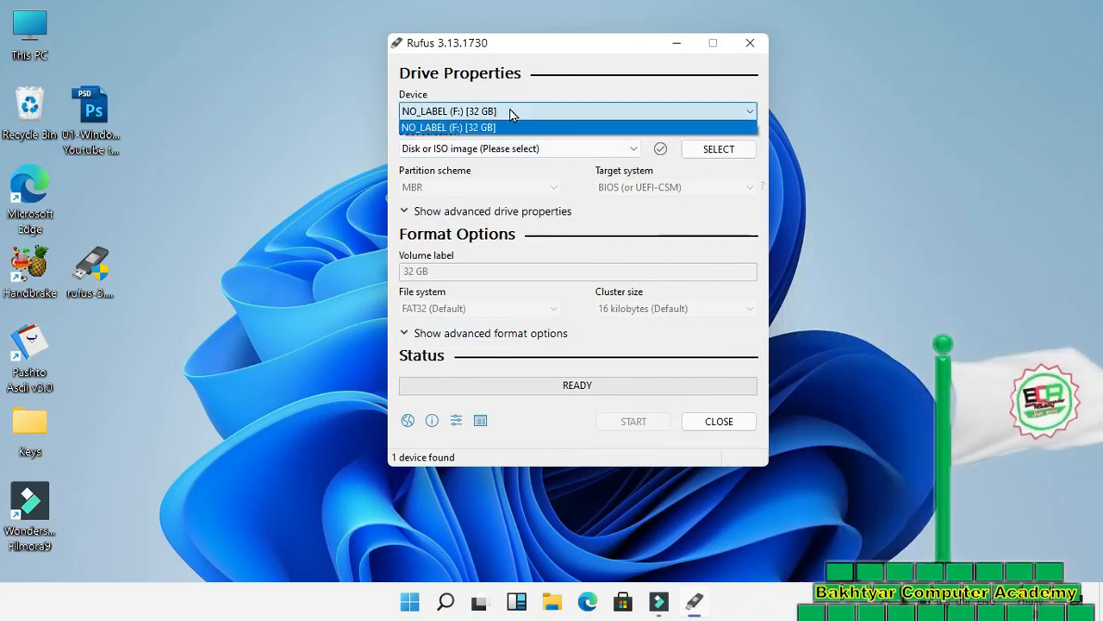
left_click(508, 115)
left_click(510, 115)
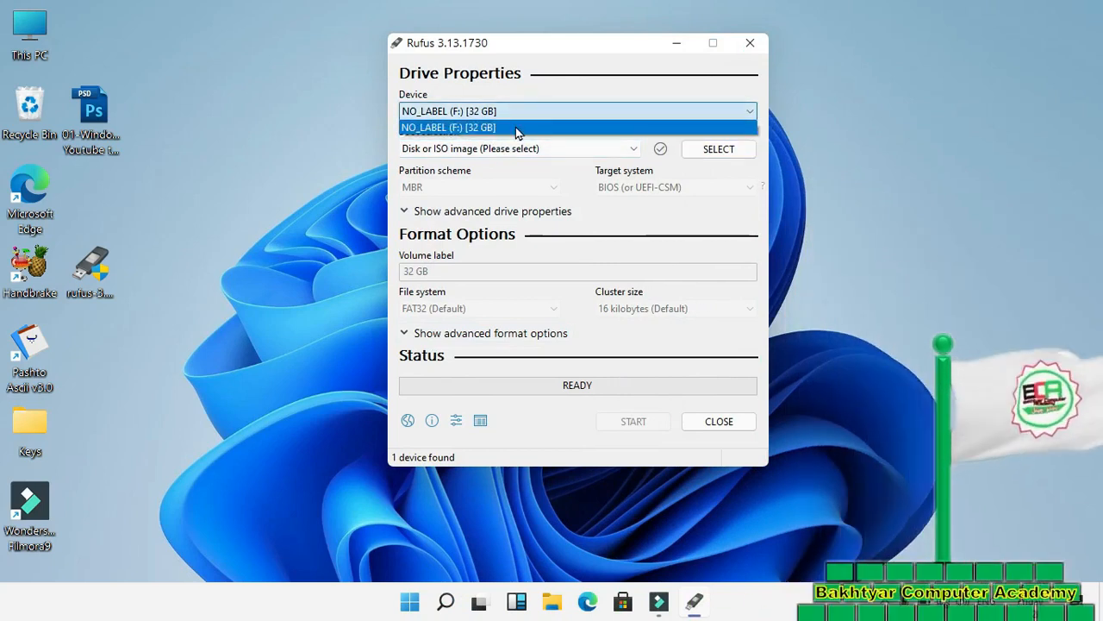
left_click(517, 129)
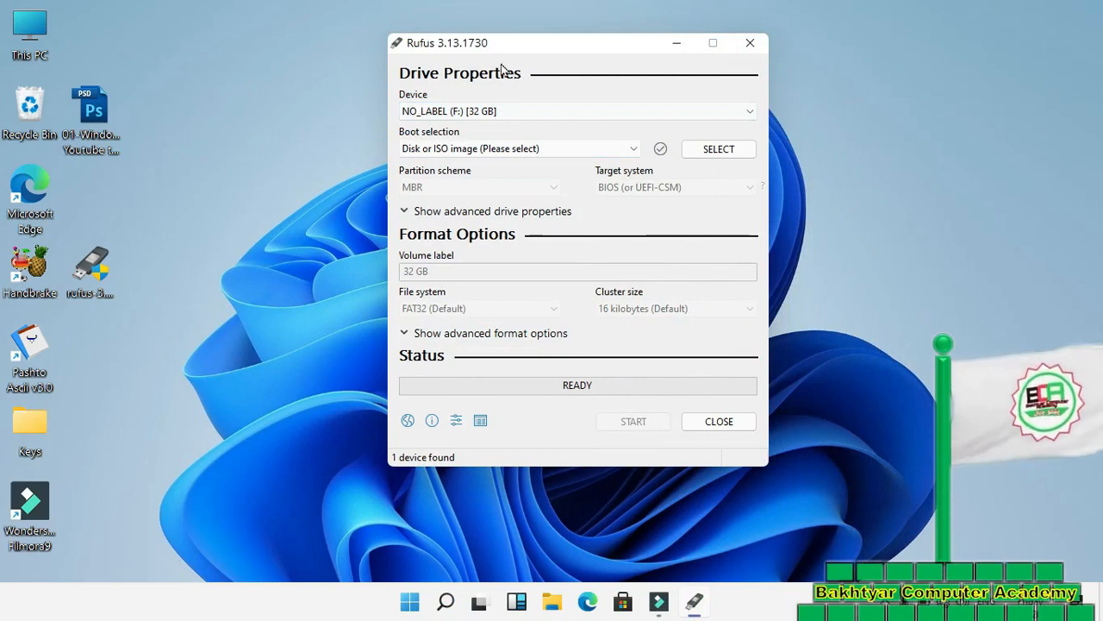
left_click(506, 113)
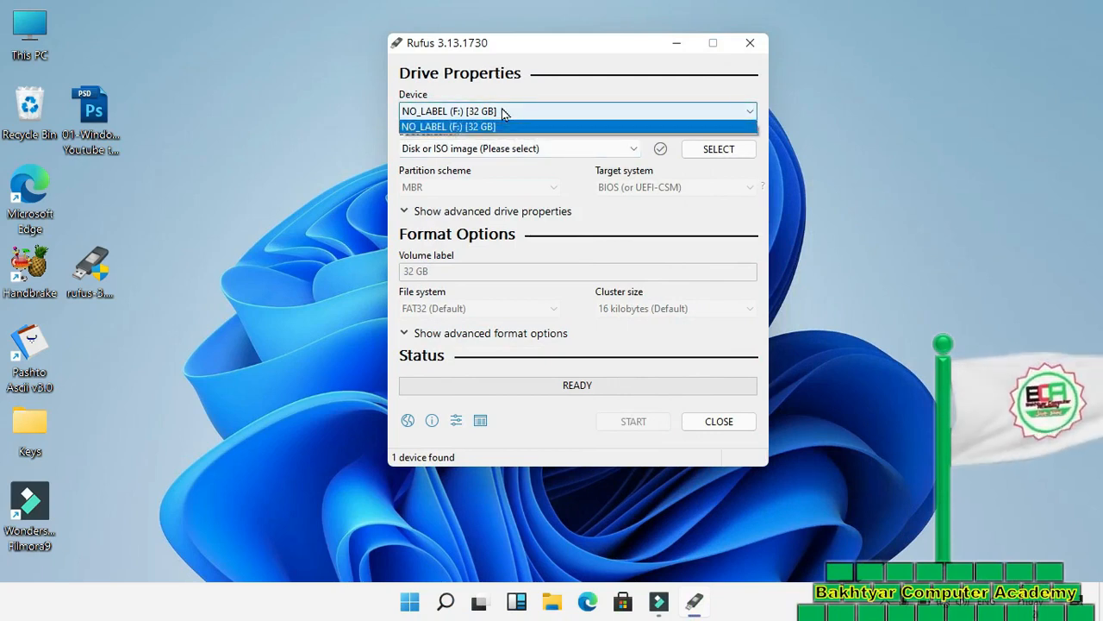
left_click(505, 114)
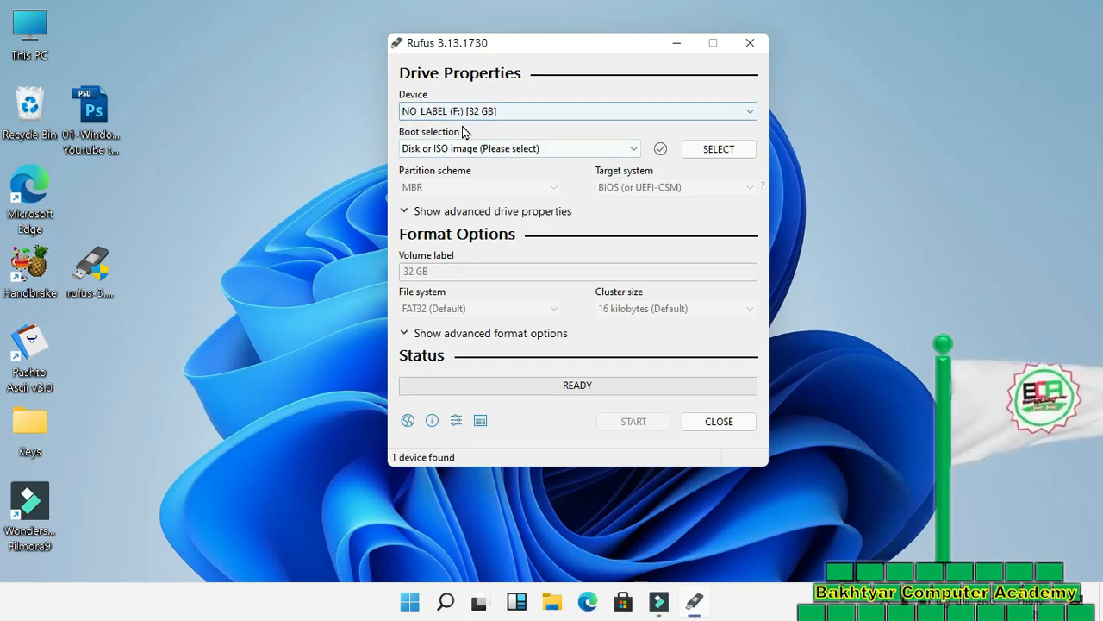
Keep the disk or ISO image boot selection and load the Windows 11 Installer image from Local Disk (D:)
left_click(541, 150)
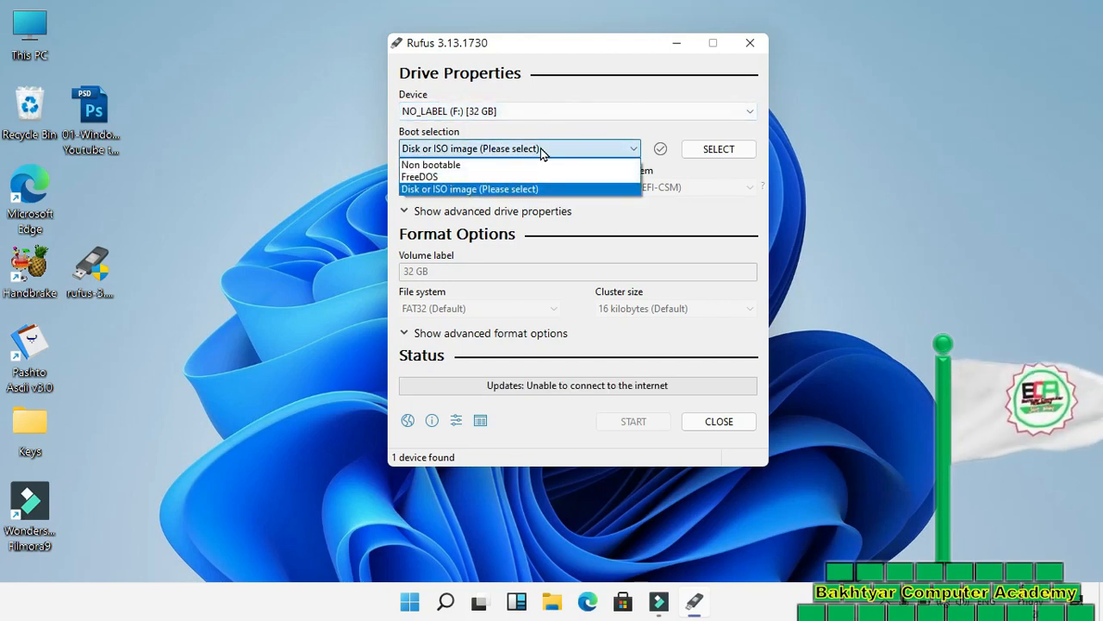
left_click(541, 149)
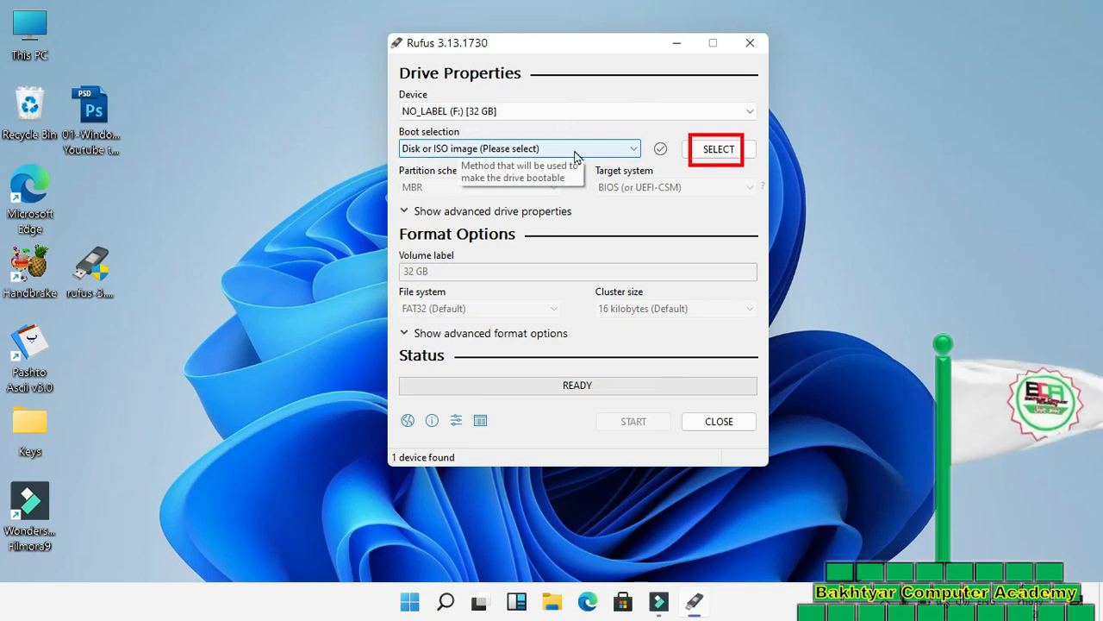
left_click(737, 158)
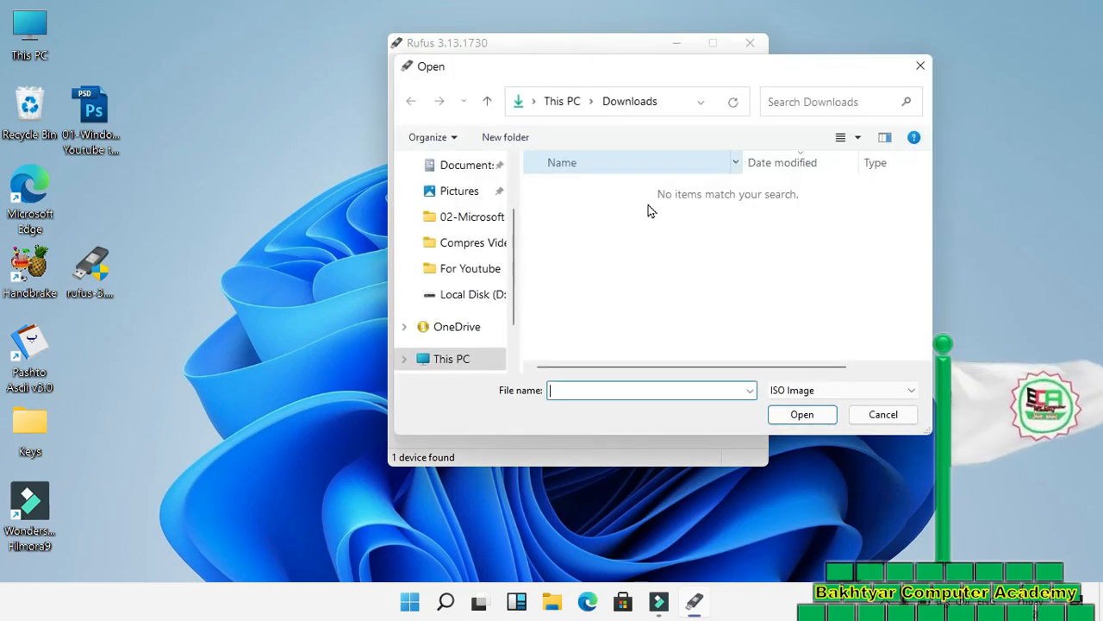
left_click(472, 294)
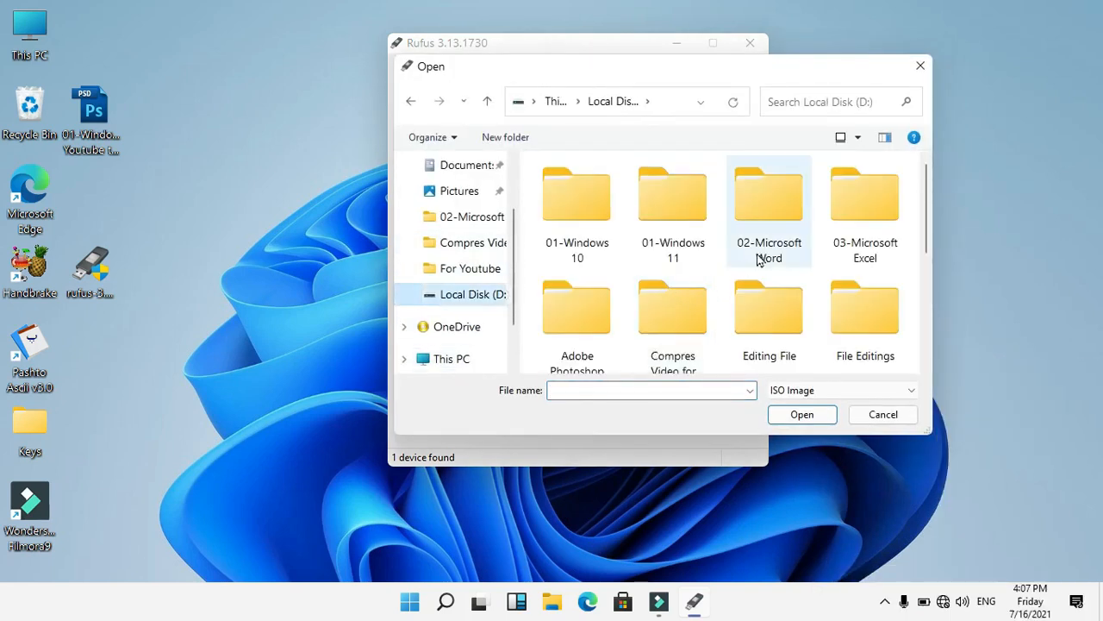
scroll(789, 259, "down", 5)
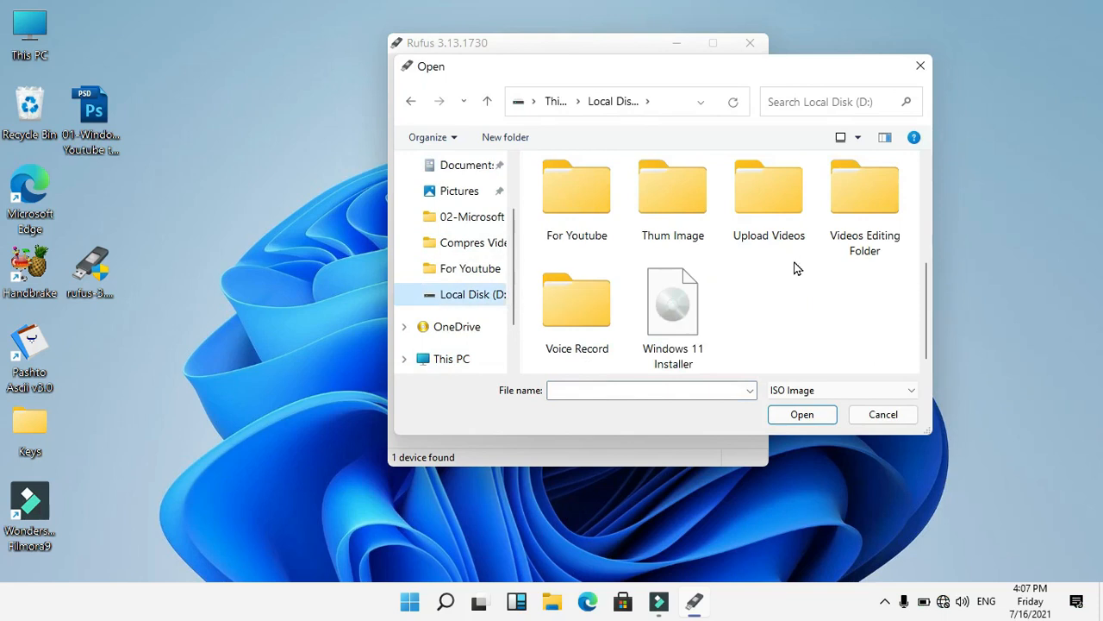
left_click(666, 302)
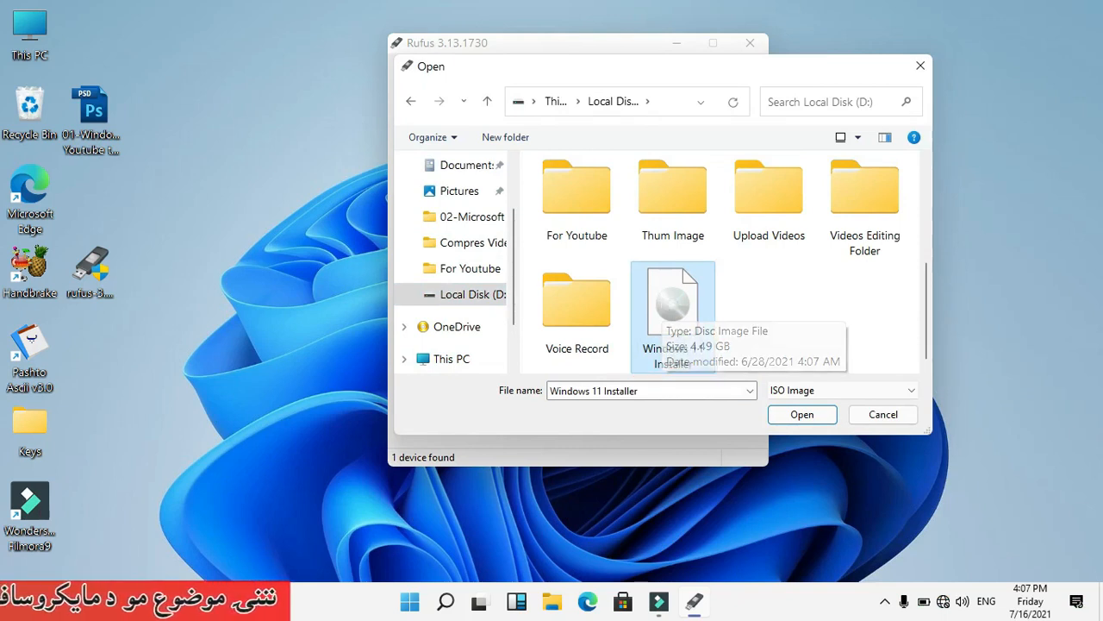
left_click(792, 415)
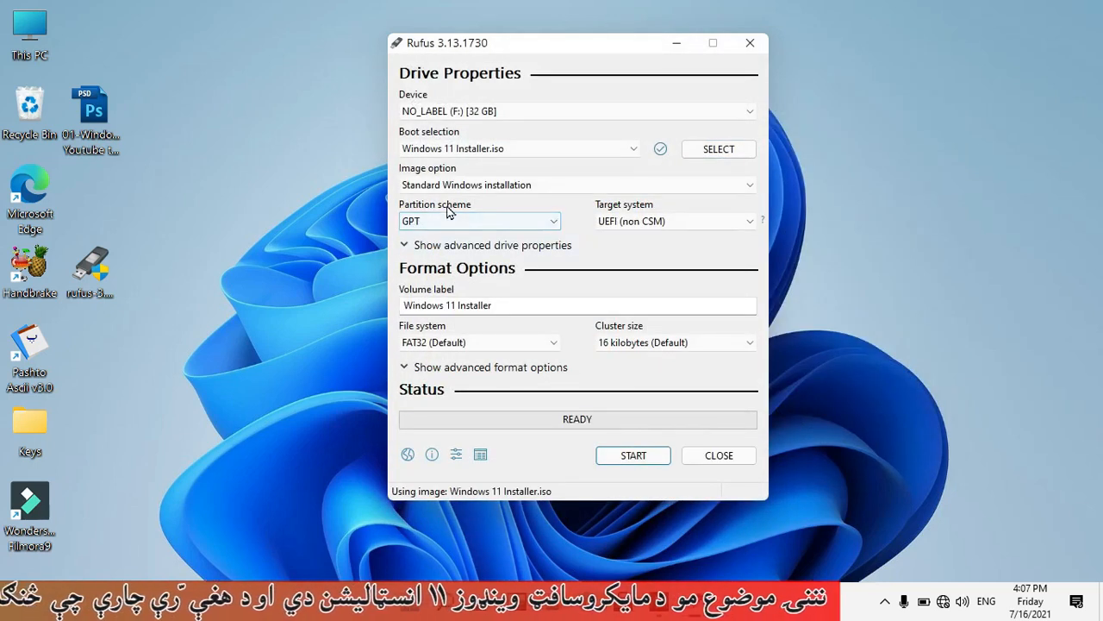
Set the partition scheme to MBR and the target system to BIOS (or UEFI-CSM)
left_click(505, 221)
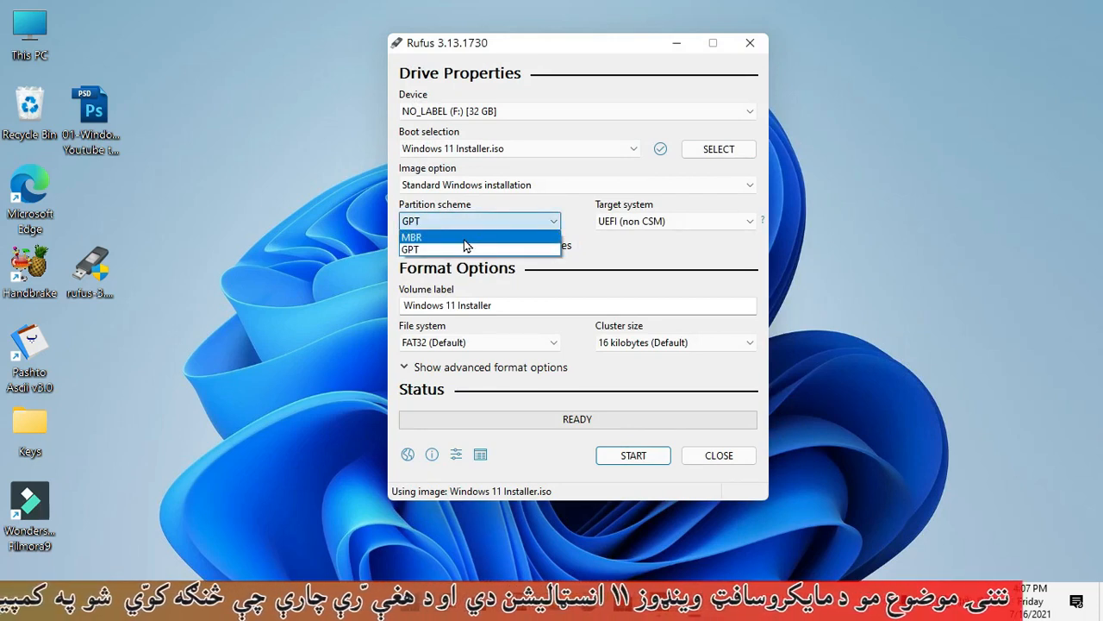
left_click(466, 238)
left_click(714, 223)
left_click(703, 238)
Keep the volume label and choose the NTFS file system with a cluster size of 4096 bytes (Default)
left_click_drag(542, 312, 294, 320)
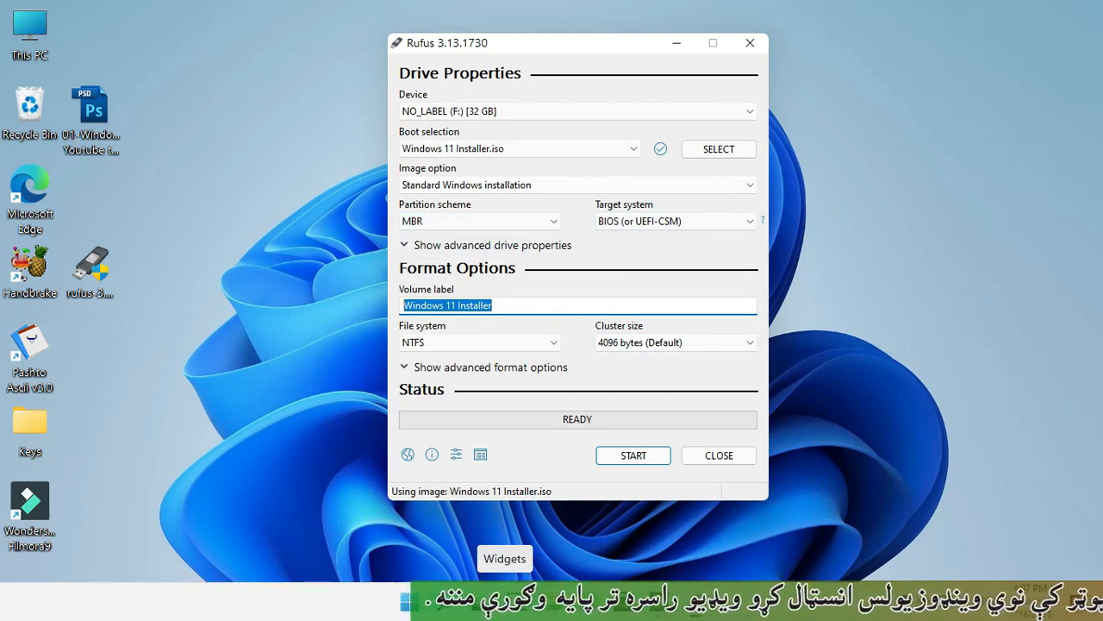
left_click(513, 343)
left_click(487, 359)
left_click(628, 342)
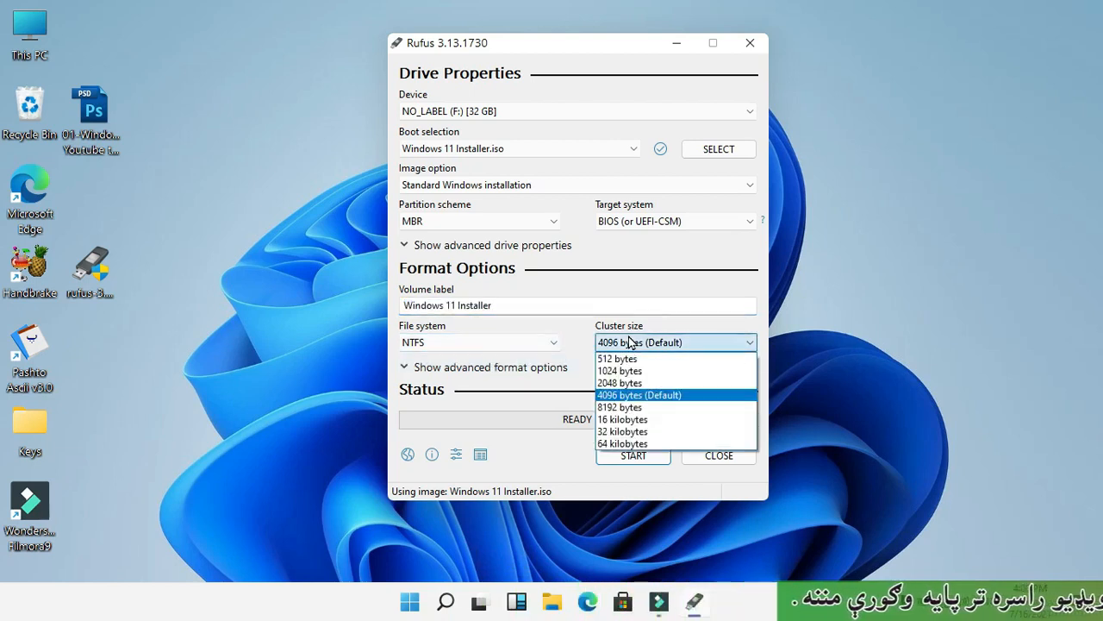
left_click(628, 342)
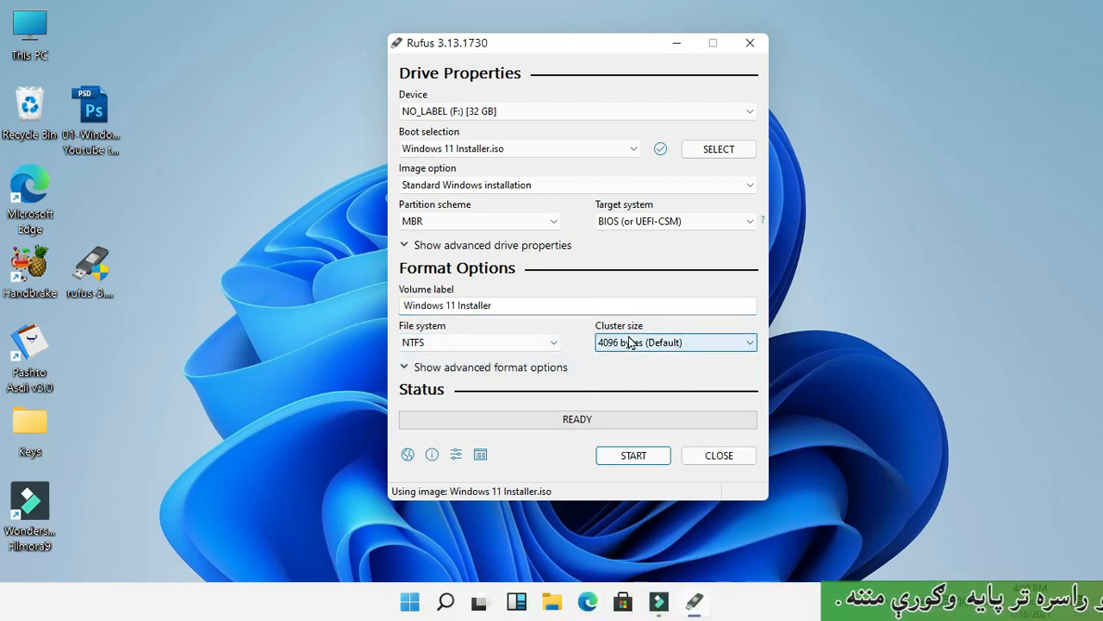
left_click(687, 345)
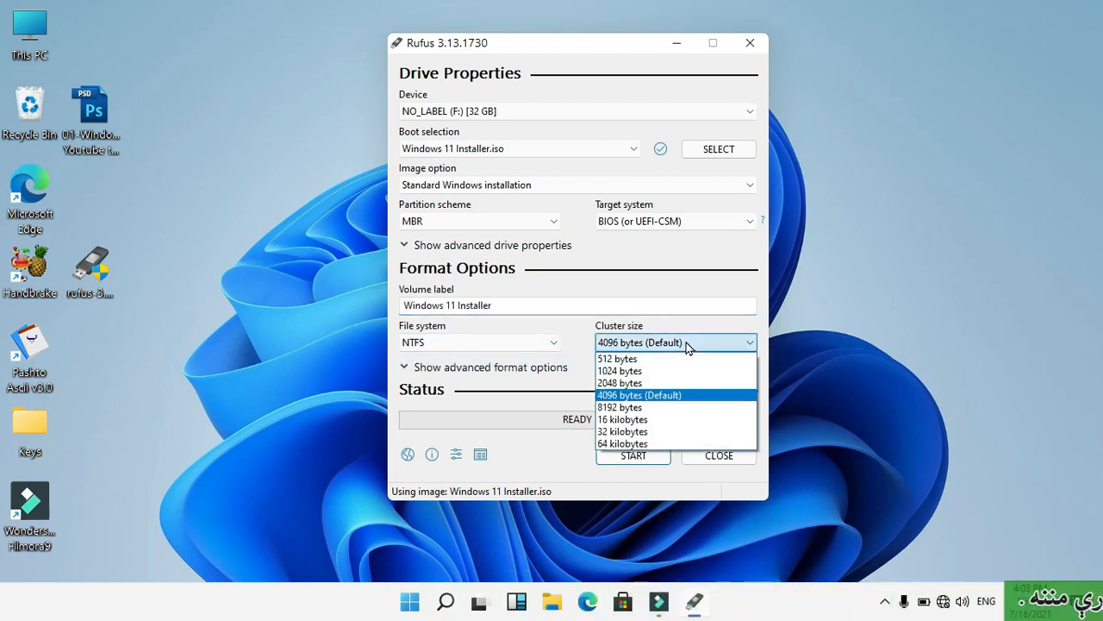
left_click(640, 395)
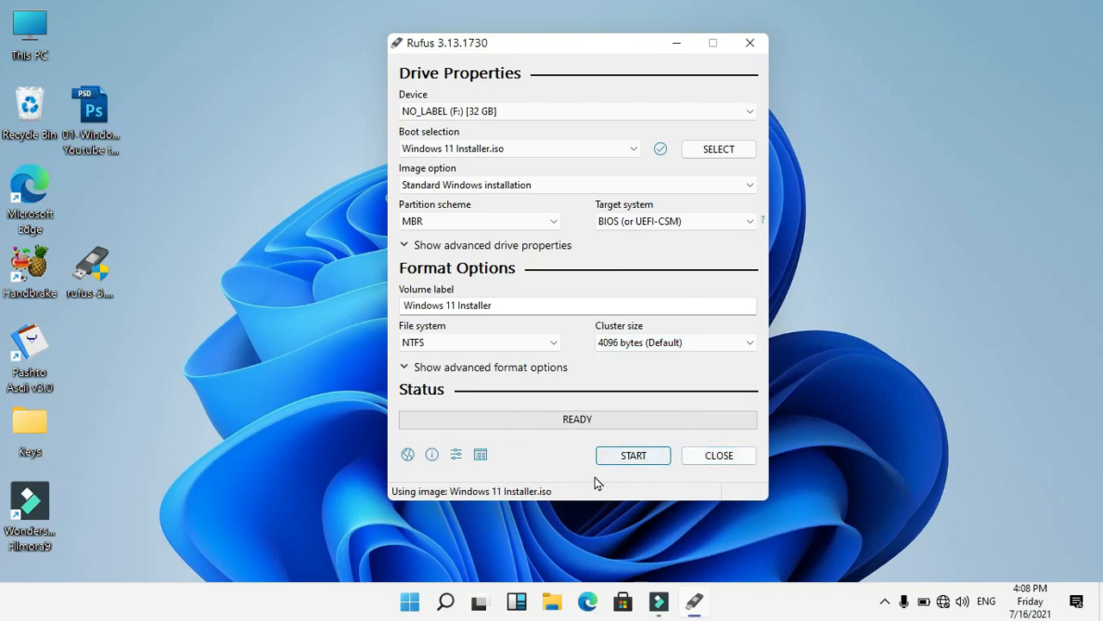
Expand the advanced format options and review the bad-block check passes, keeping 1 pass
left_click(407, 369)
left_click(645, 418)
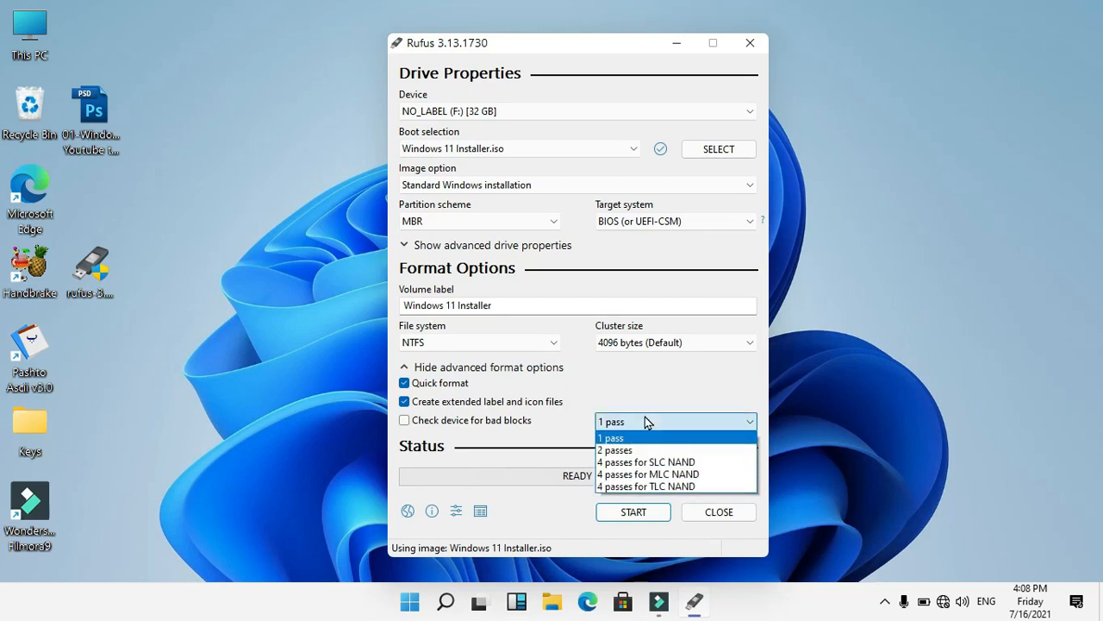
left_click(644, 416)
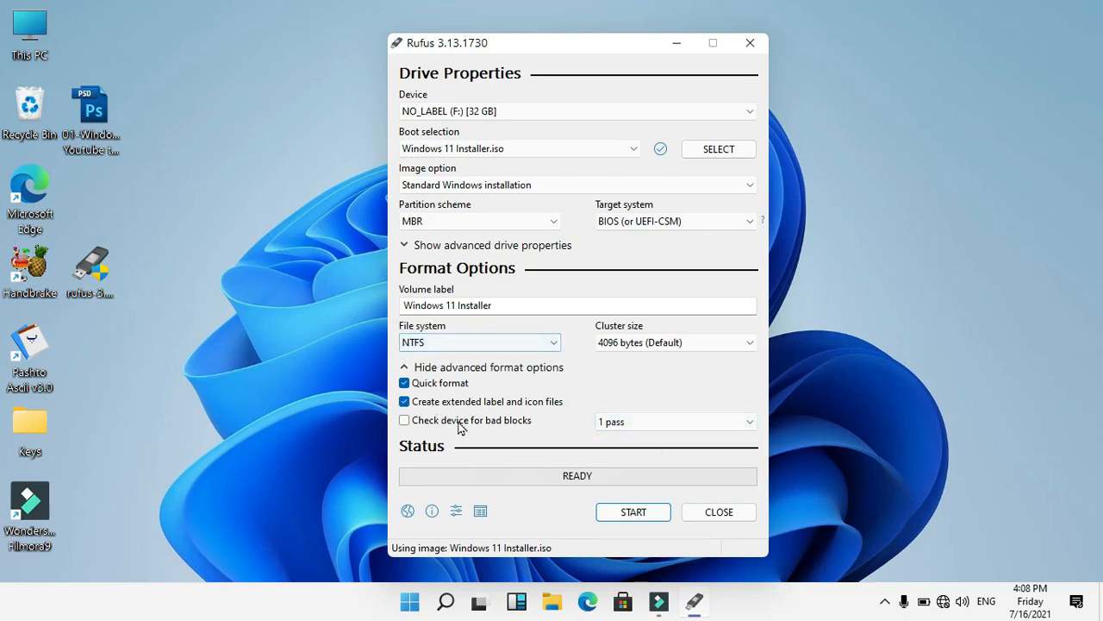
Write the Windows 11 image to the USB drive, agreeing to erase all its data, and close Rufus when it is done
left_click(624, 521)
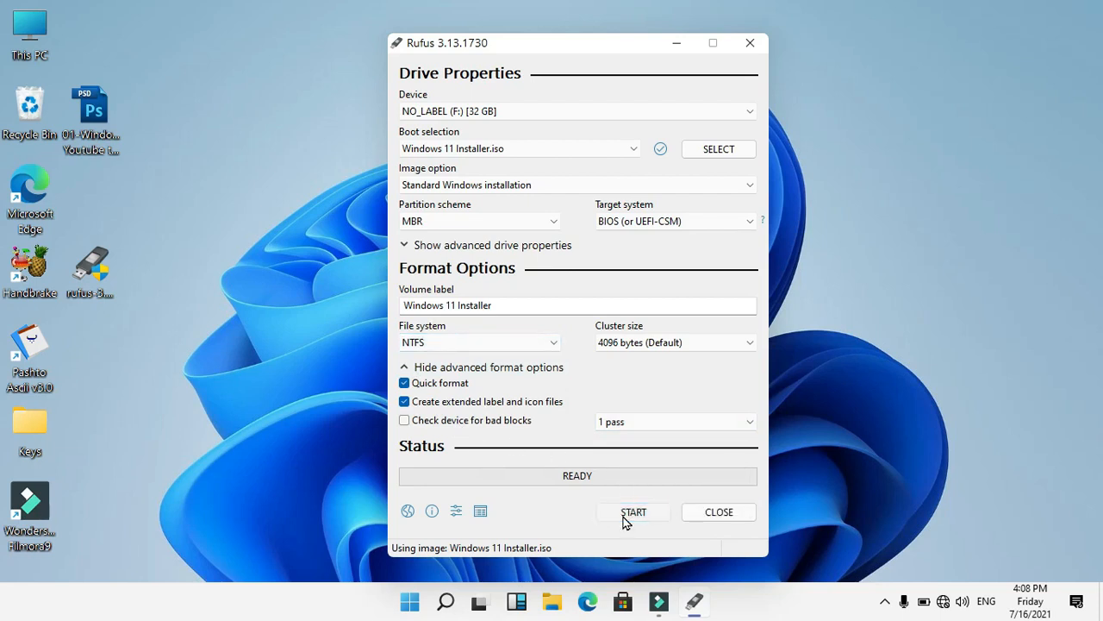
left_click_drag(516, 261, 328, 289)
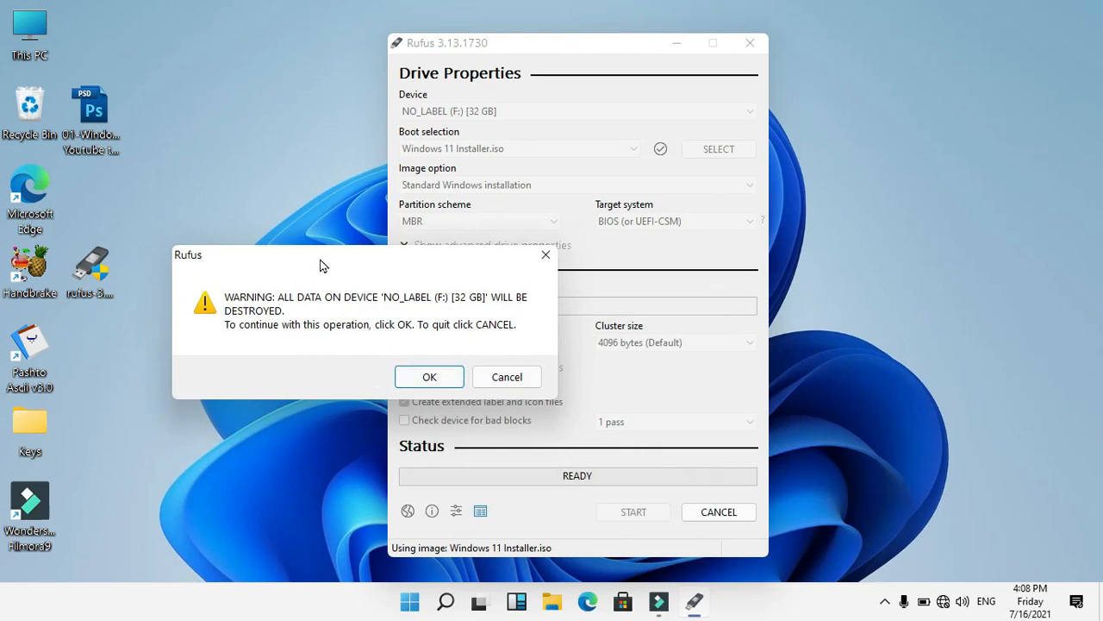
left_click_drag(319, 258, 345, 233)
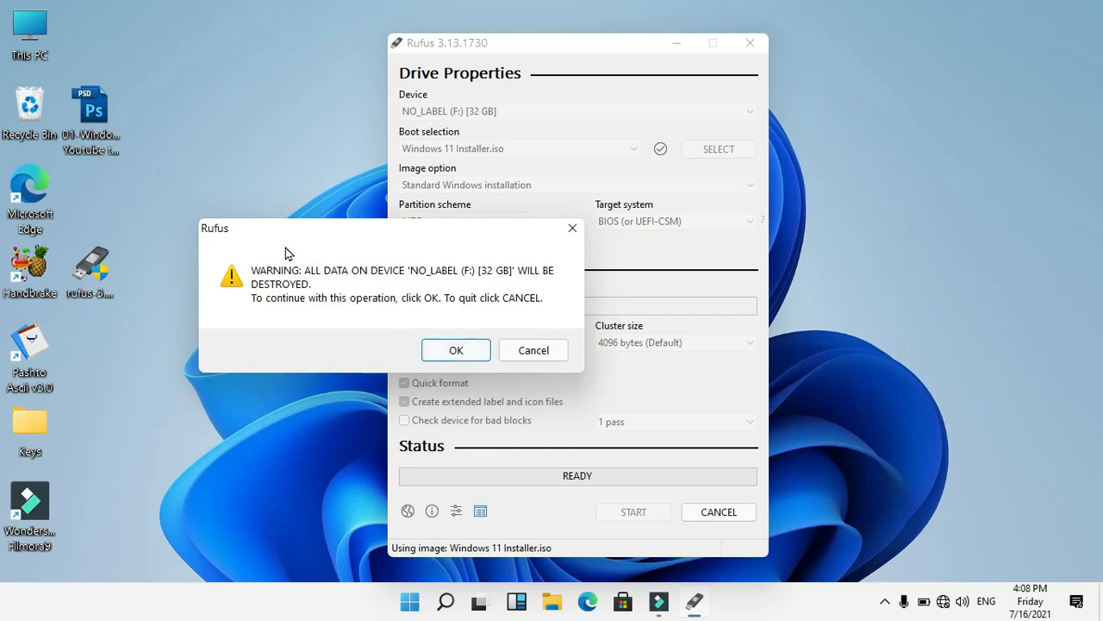
left_click(444, 351)
left_click(448, 350)
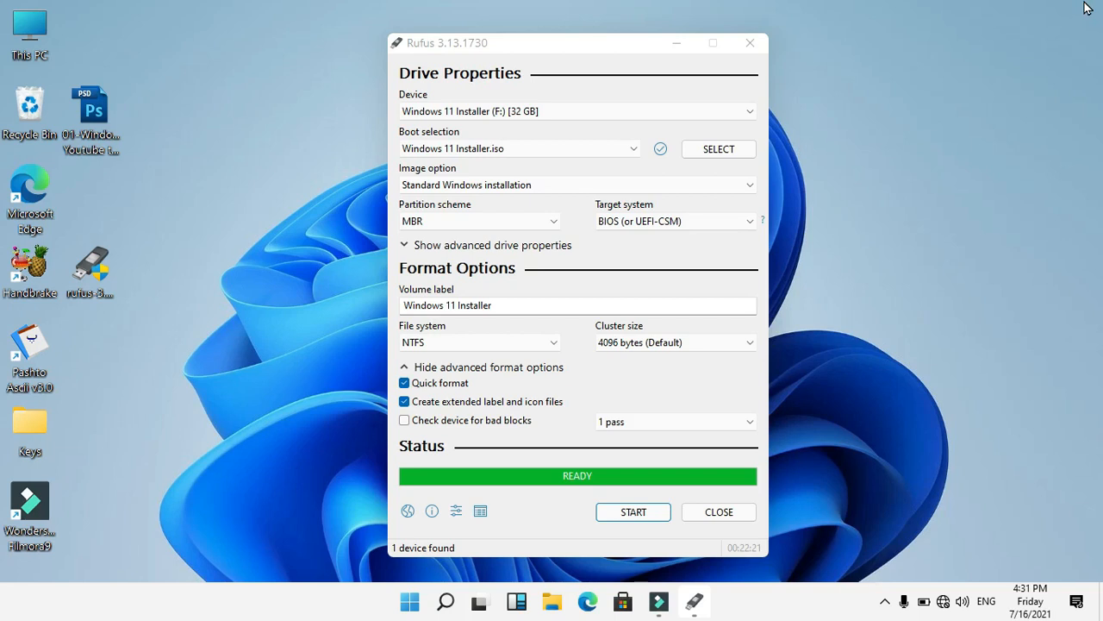
left_click(719, 513)
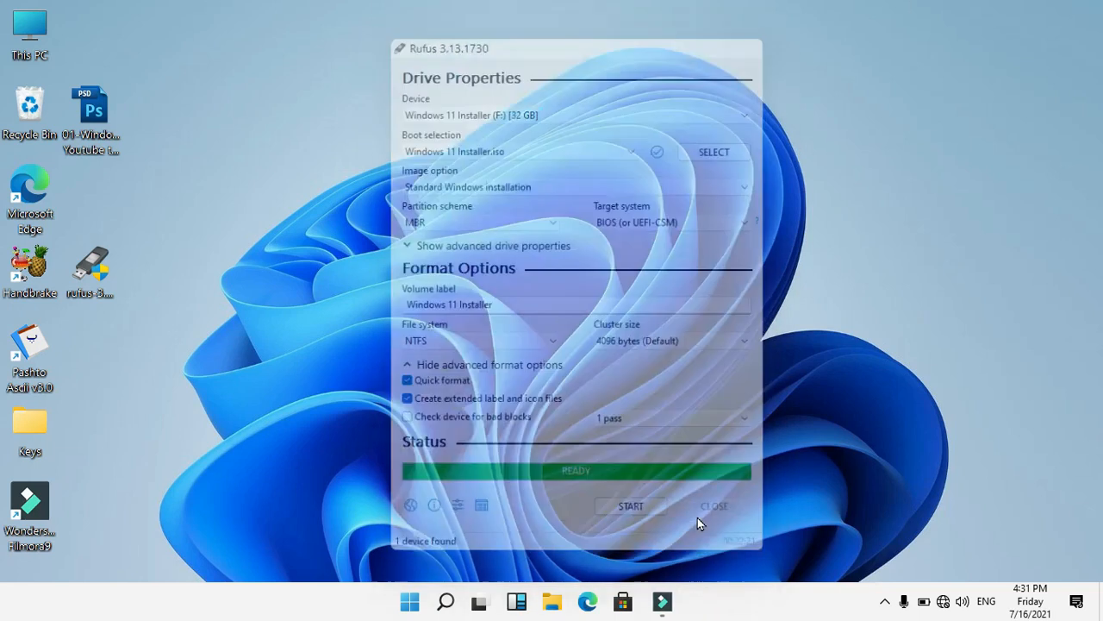
Eject the Windows 11 Installer (F:) drive in This PC, select the drive once it is reconnected, and close the window
double_click(32, 59)
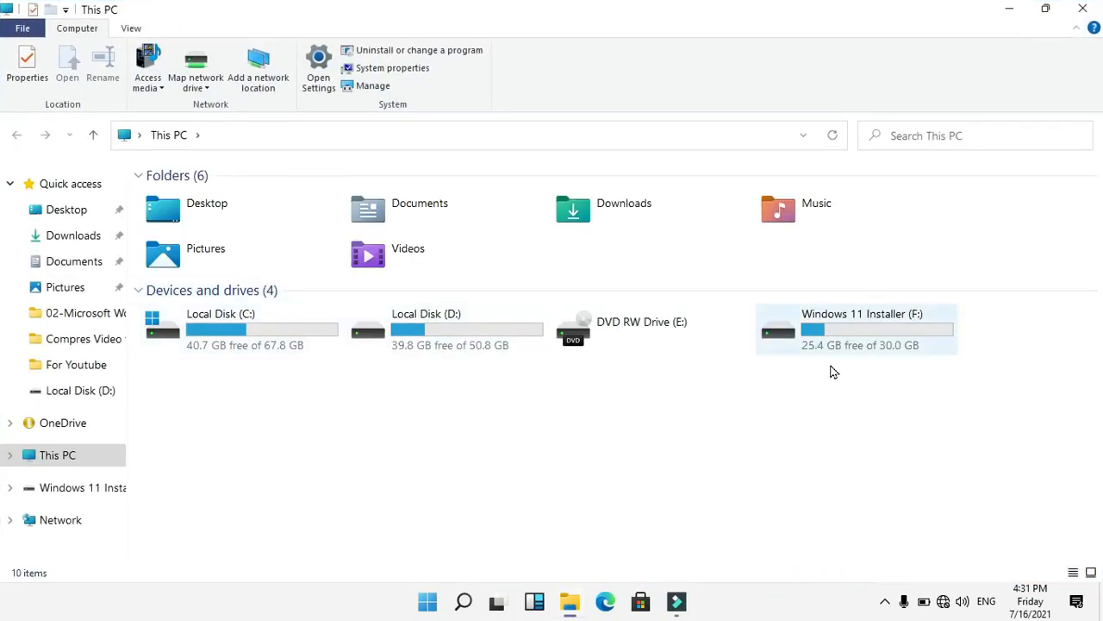
right_click(856, 348)
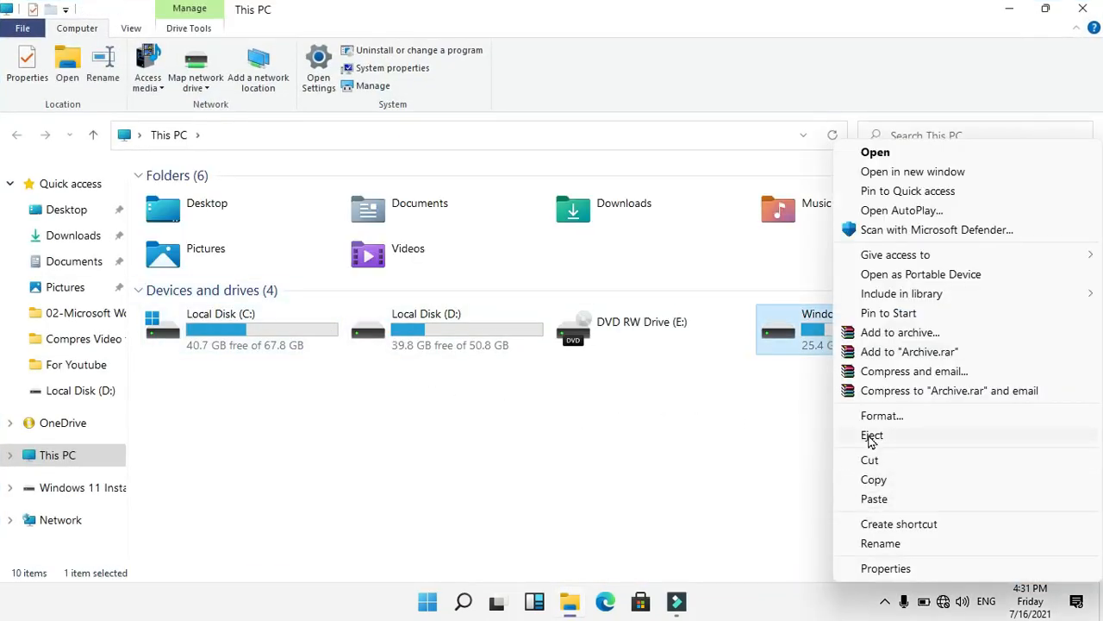
left_click(871, 436)
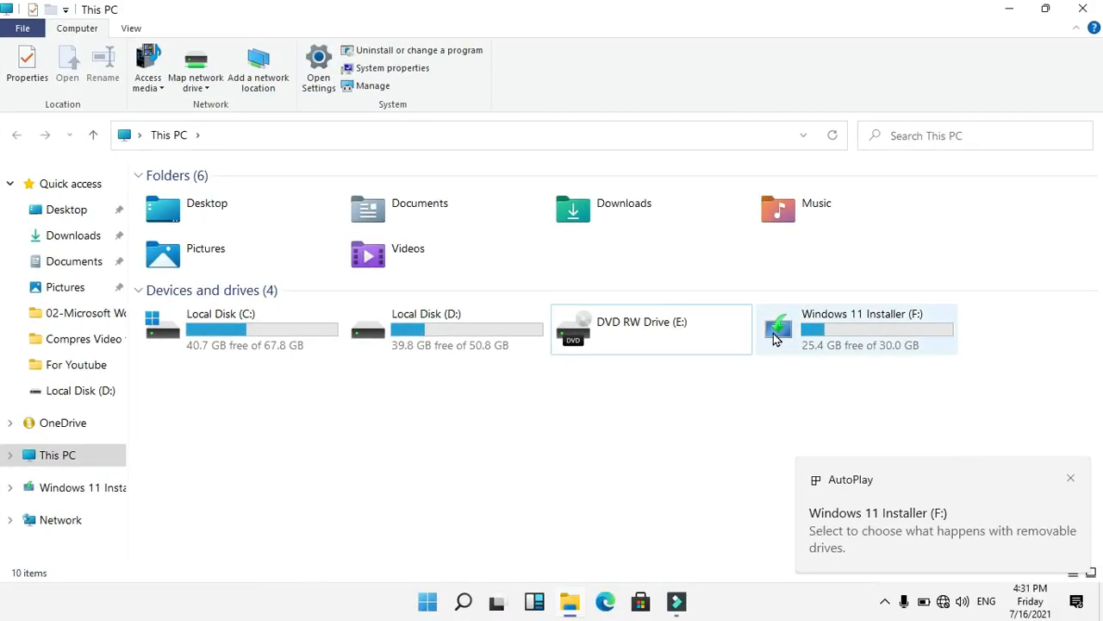
left_click(773, 338)
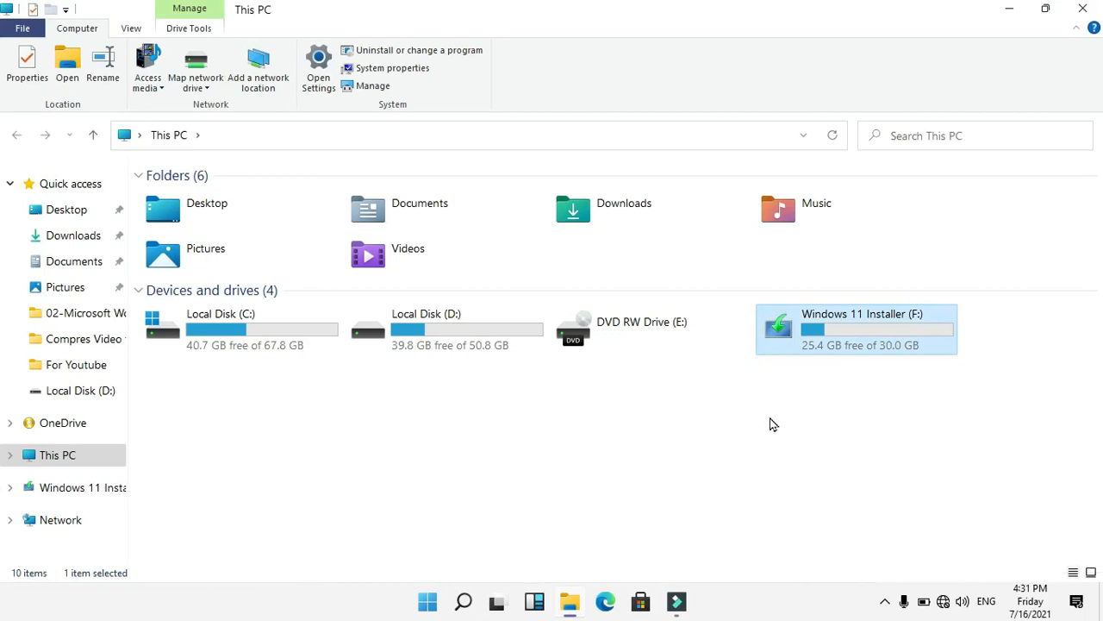
left_click(1091, 7)
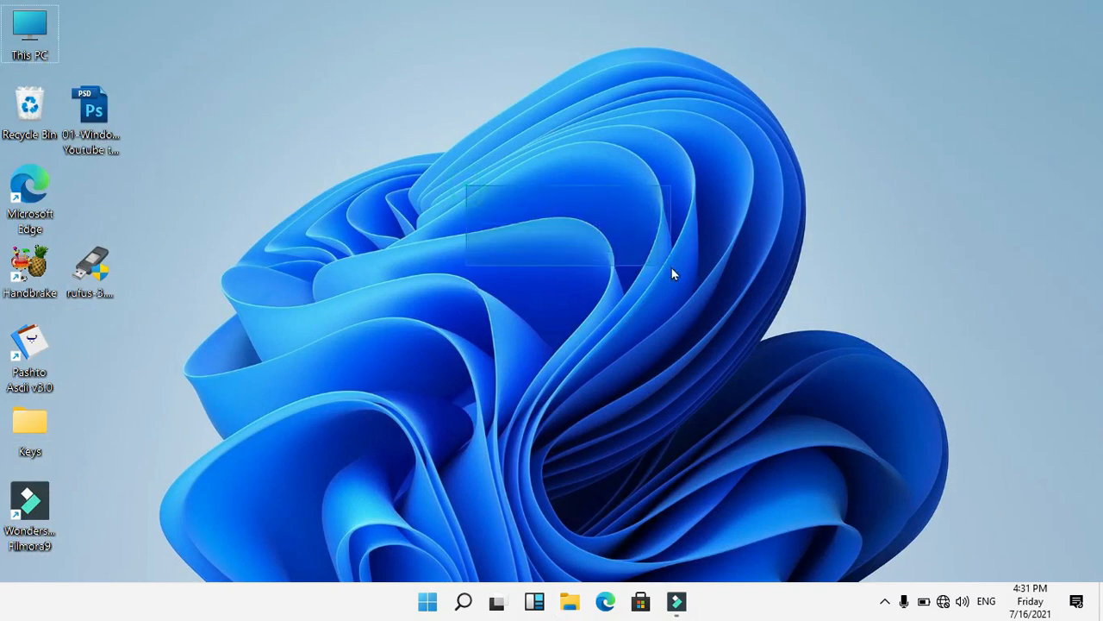
Look at the shut down, restart and sign-out options, and leave them without choosing one
right_click(428, 601)
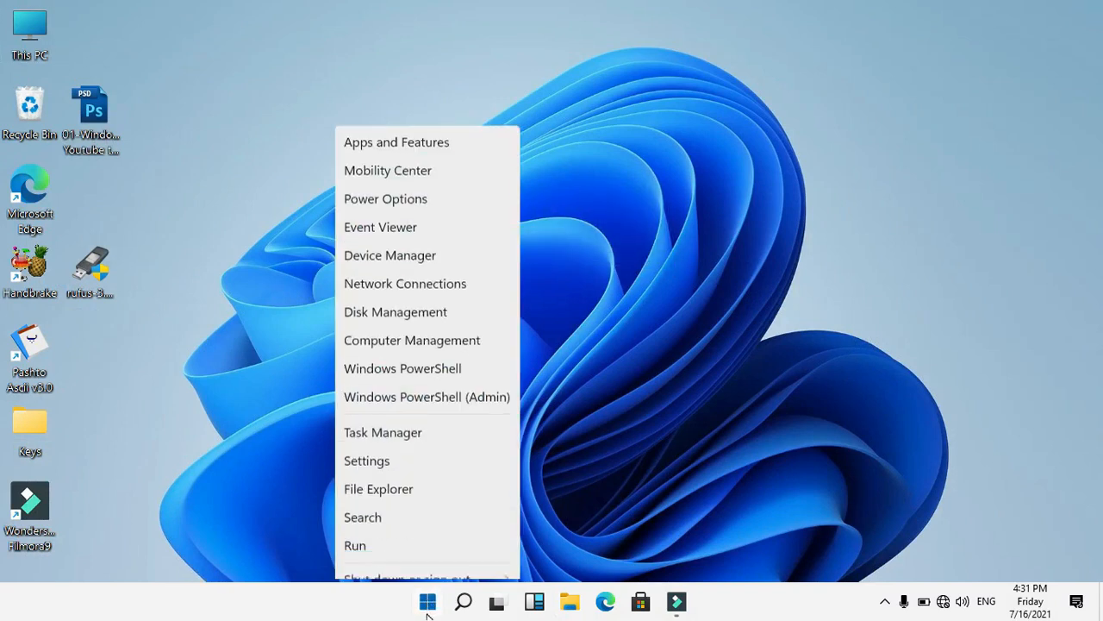
mouse_move(439, 540)
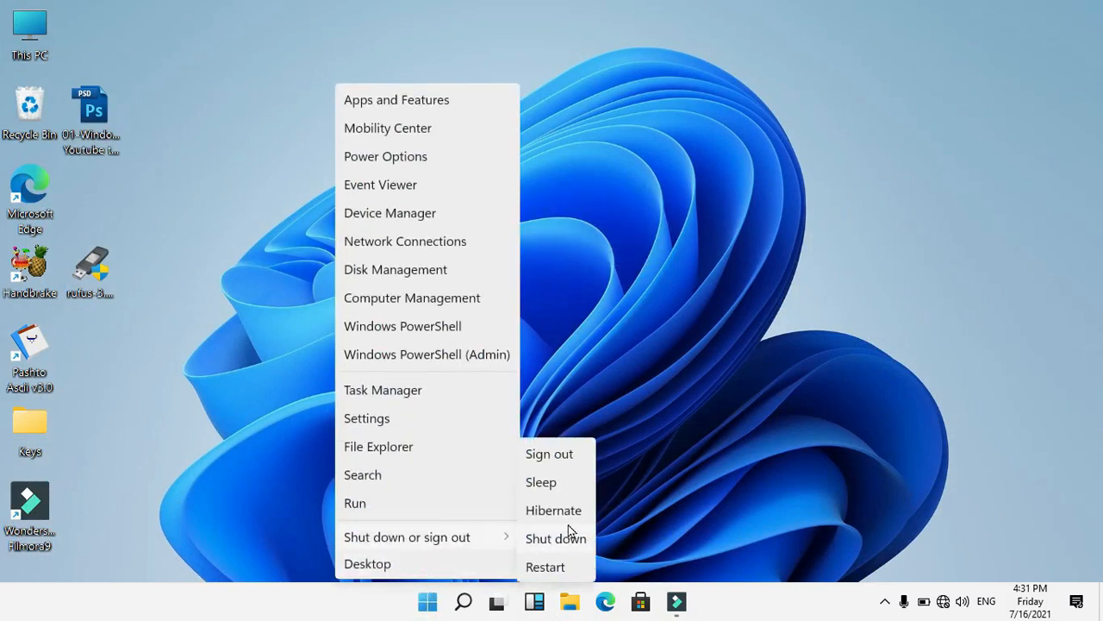
left_click(751, 285)
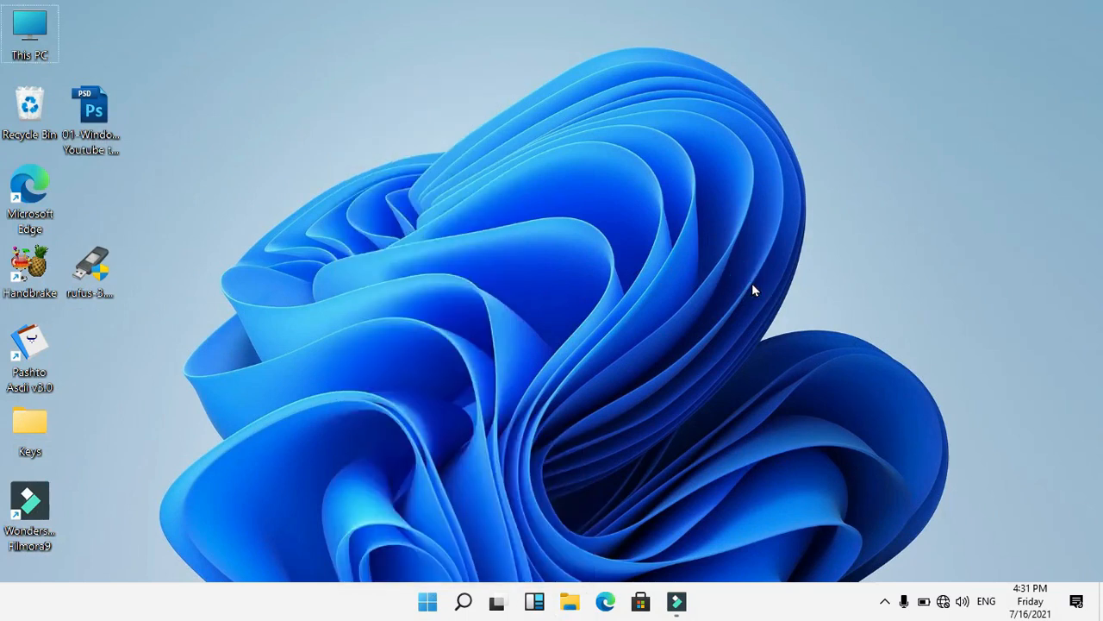